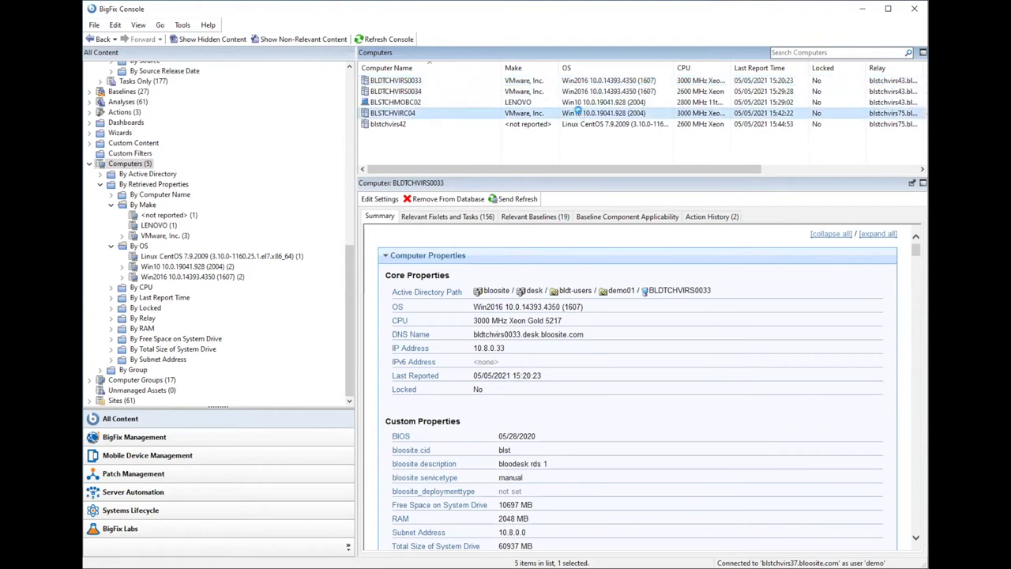
Compare the summaries of the listed computers and examine the Client Relay Status of BLSTCHMOBC02.
click(524, 104)
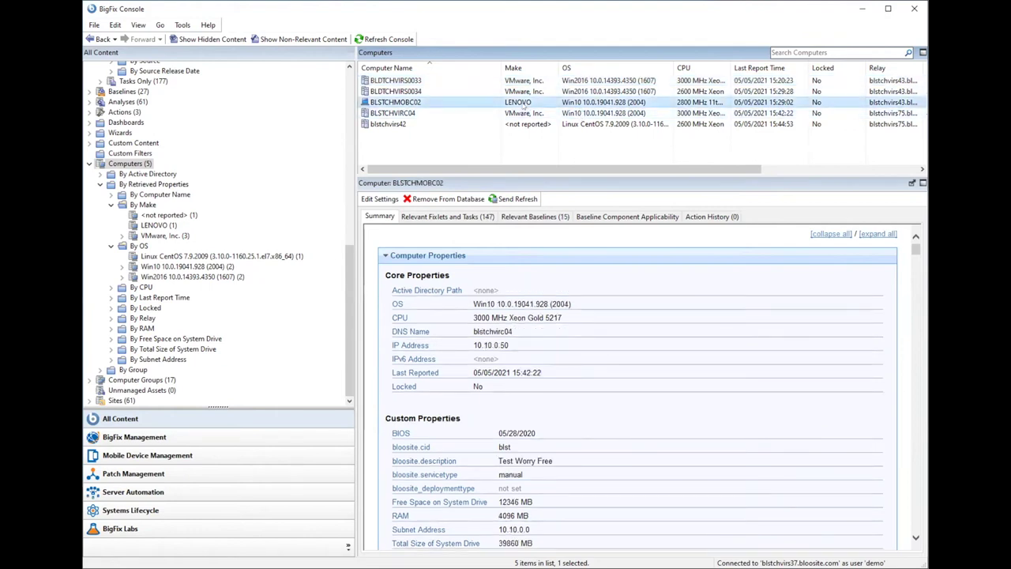
click(482, 124)
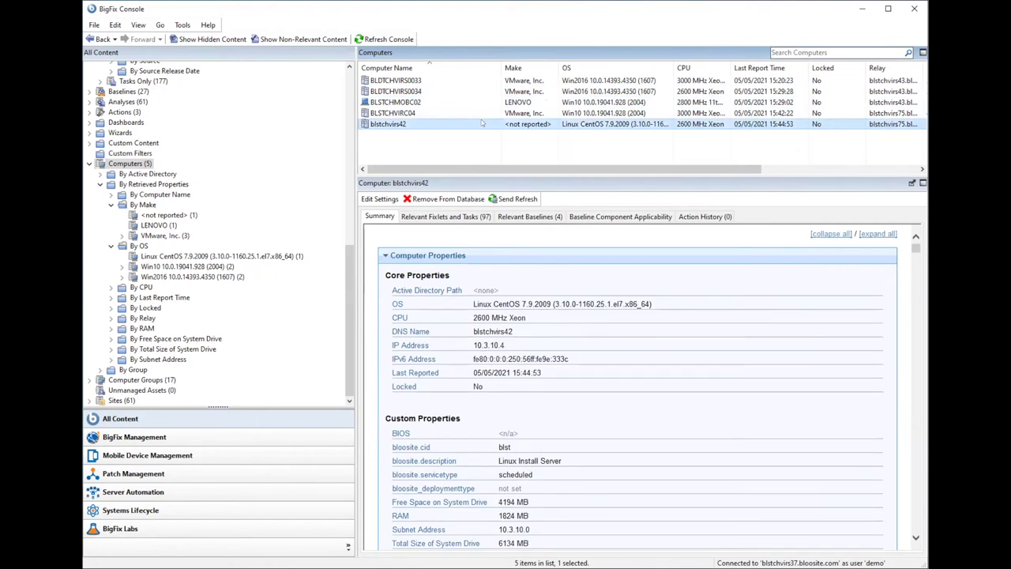
click(481, 102)
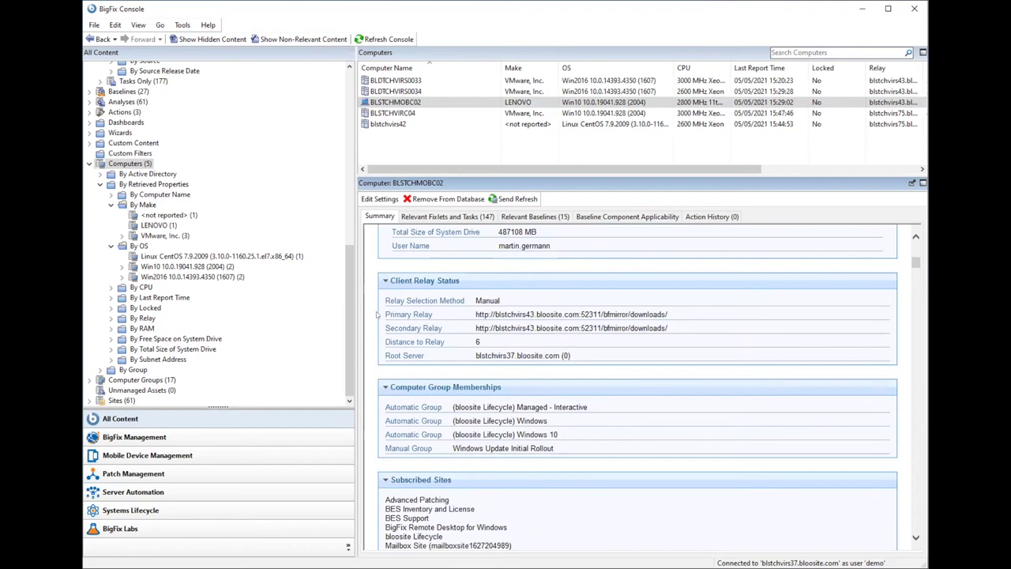
drag(383, 299, 679, 335)
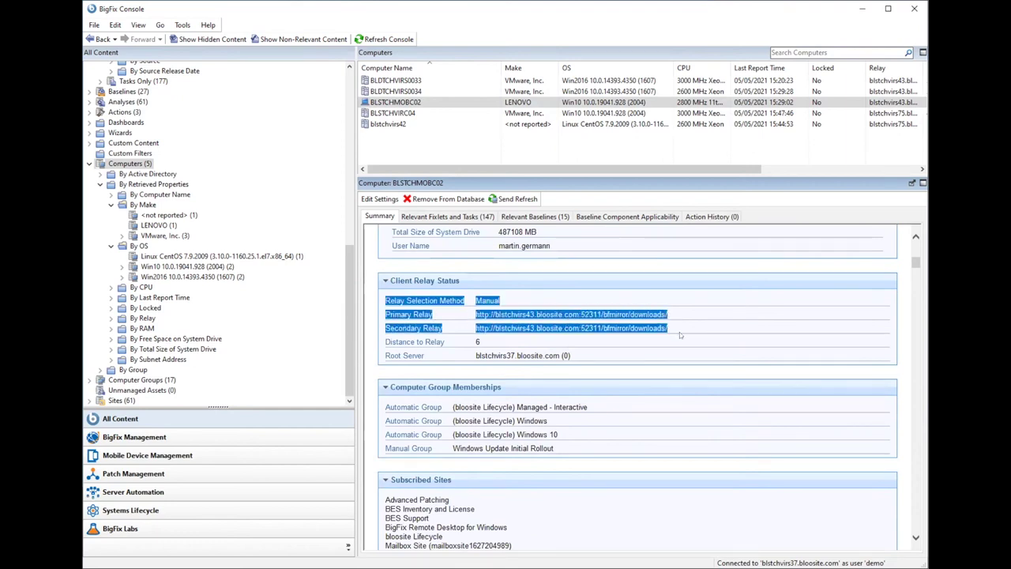
click(677, 326)
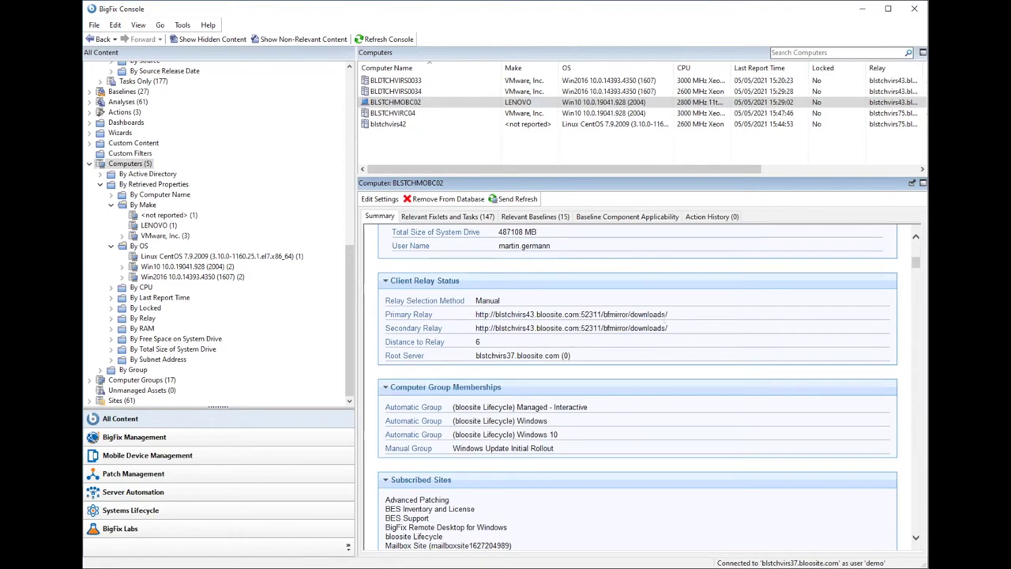
Review the installed Windows applications and the service states in the summary of BLSTCHMOBC02.
scroll(723, 370, down, 10)
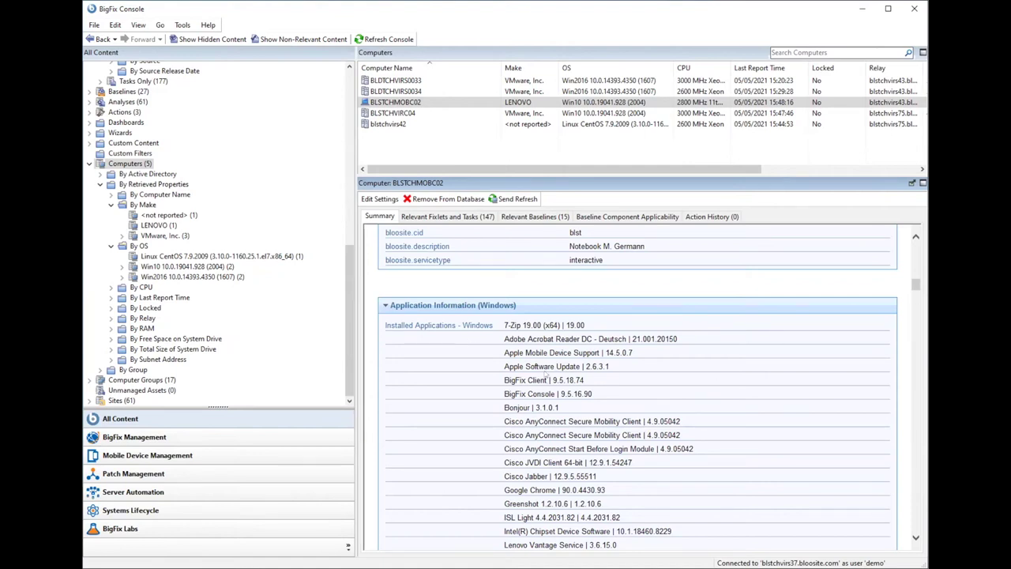
scroll(534, 392, down, 4)
scroll(534, 392, up, 1)
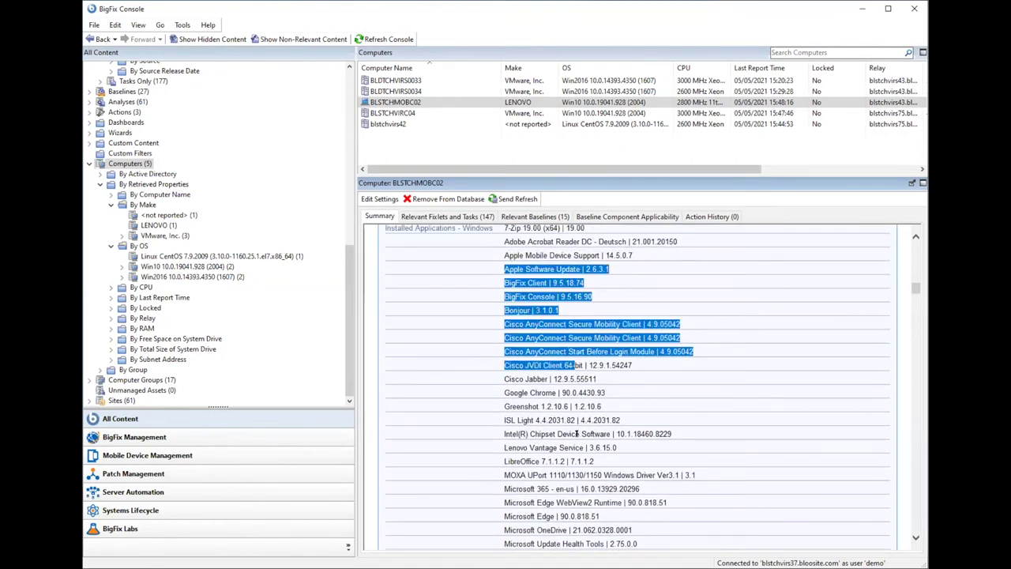
scroll(579, 435, down, 6)
scroll(574, 437, down, 5)
drag(524, 278, 591, 498)
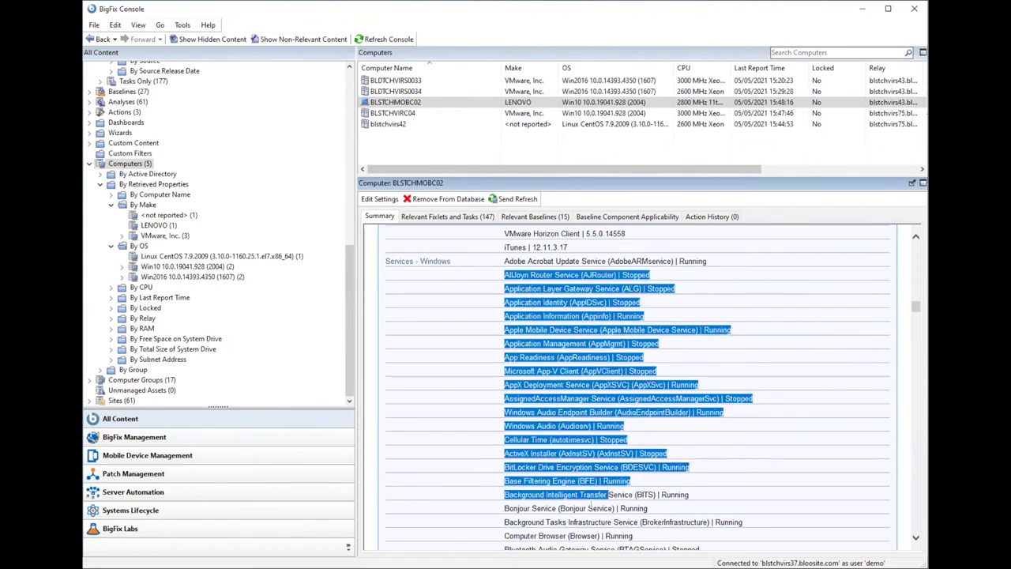
double_click(704, 414)
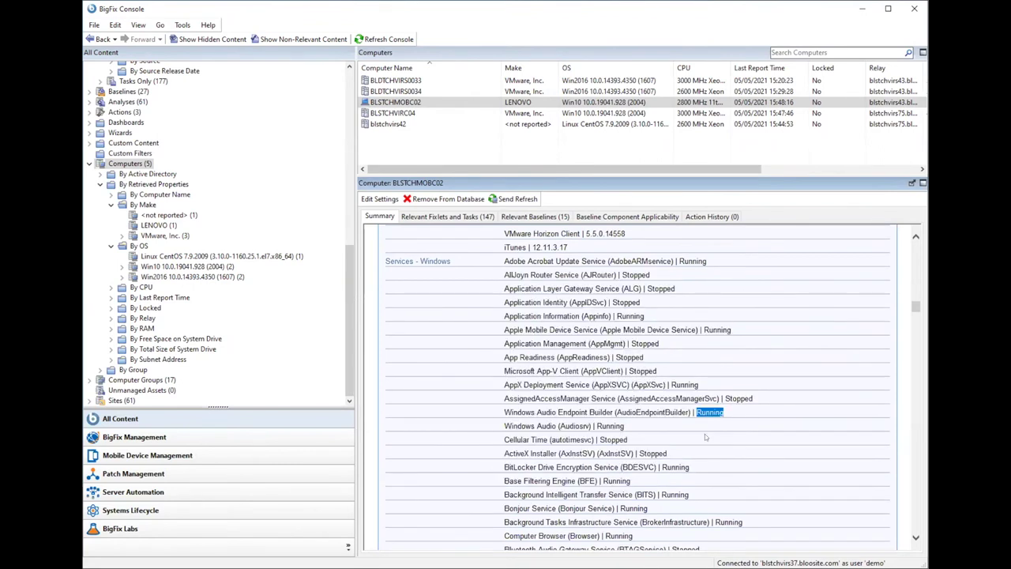
scroll(705, 436, down, 10)
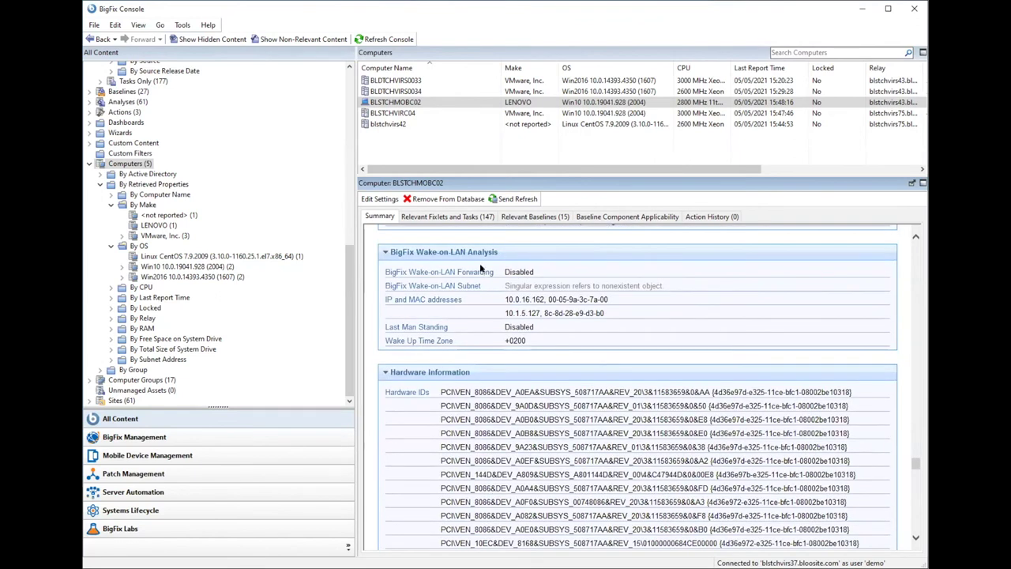
Examine the Windows operating system information of BLSTCHMOBC02, including its full name, installation date and version number.
scroll(481, 270, up, 5)
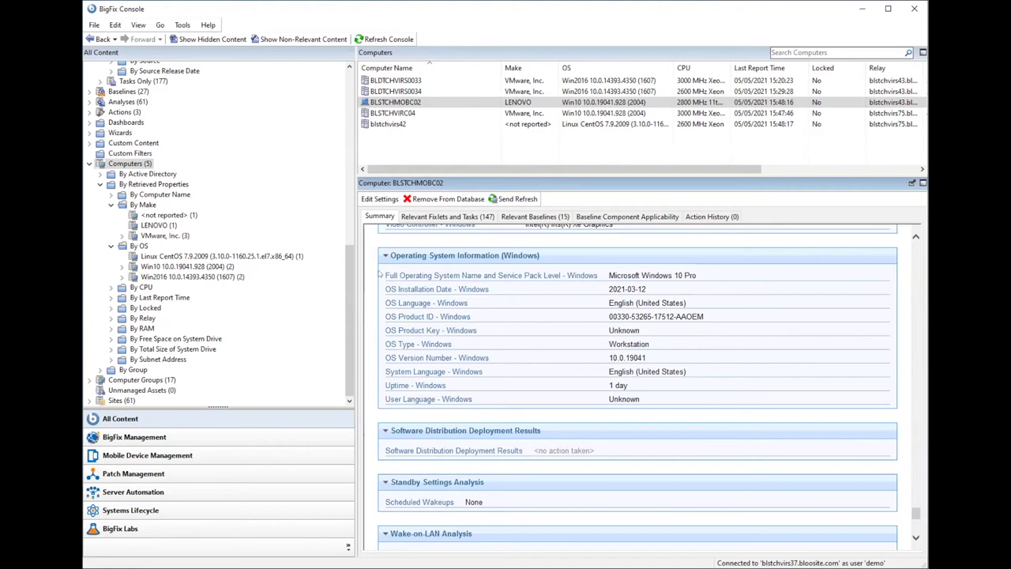
drag(609, 275, 642, 284)
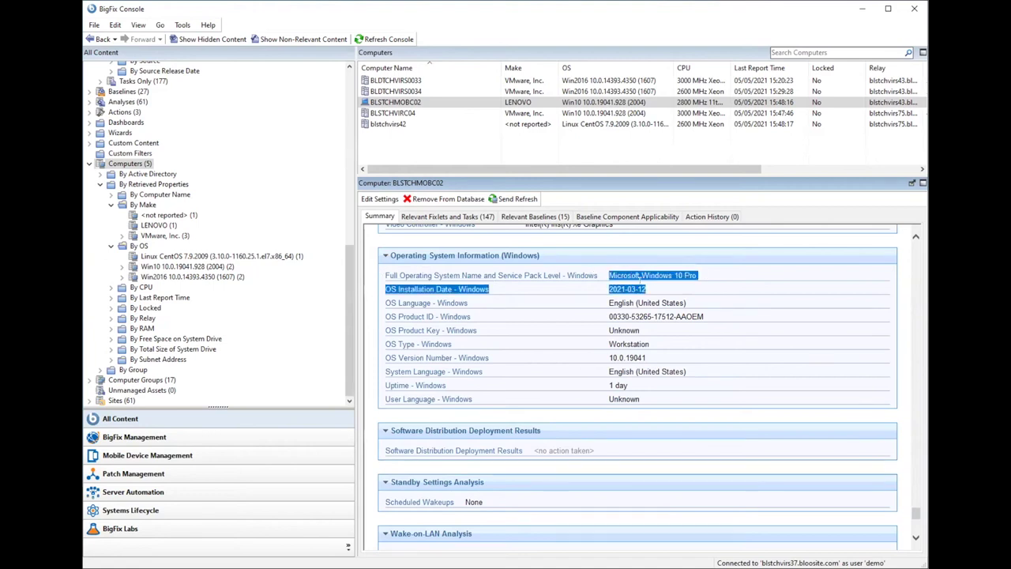
click(609, 357)
double_click(608, 357)
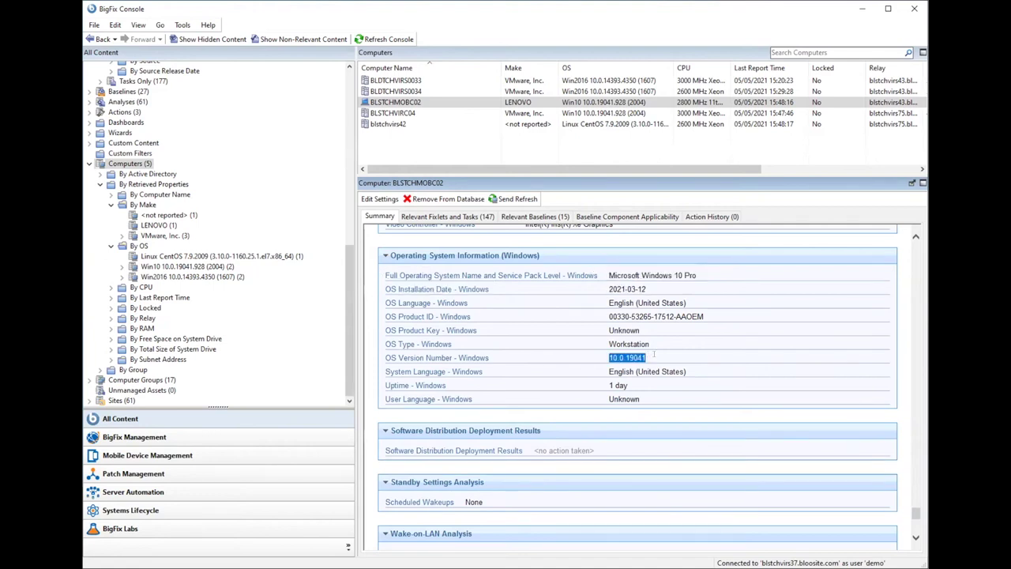
scroll(650, 395, down, 5)
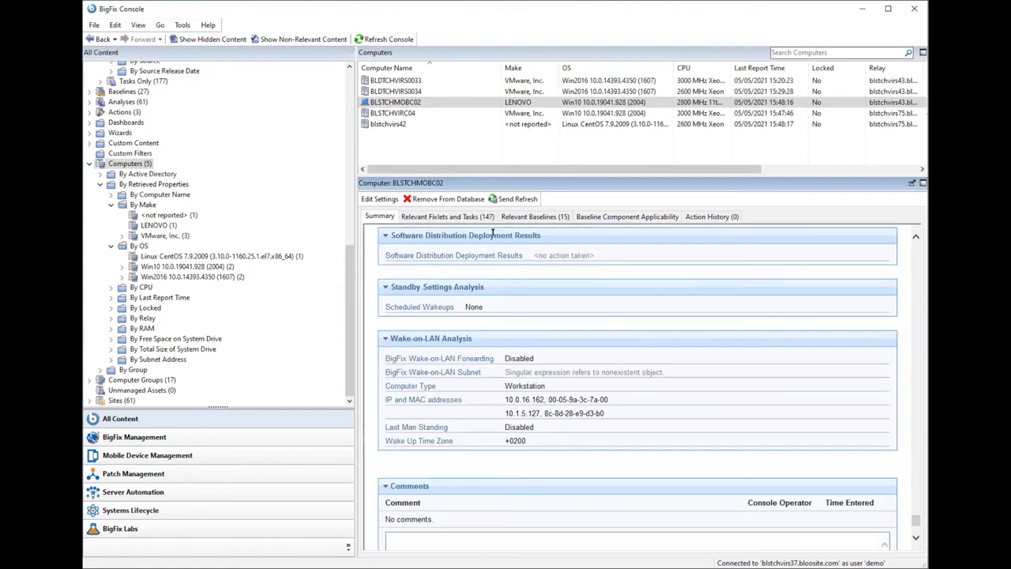
Check the relevant fixlets and action history of BLSTCHMOBC02, and inspect the Firefox installation entry in the action history of BLSTCHVIRC04.
click(444, 217)
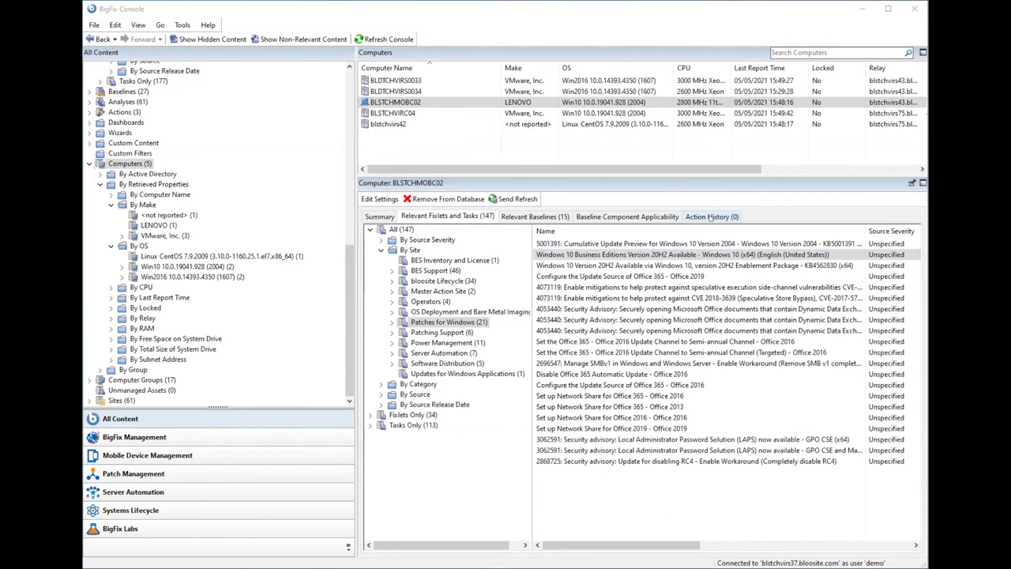
click(710, 217)
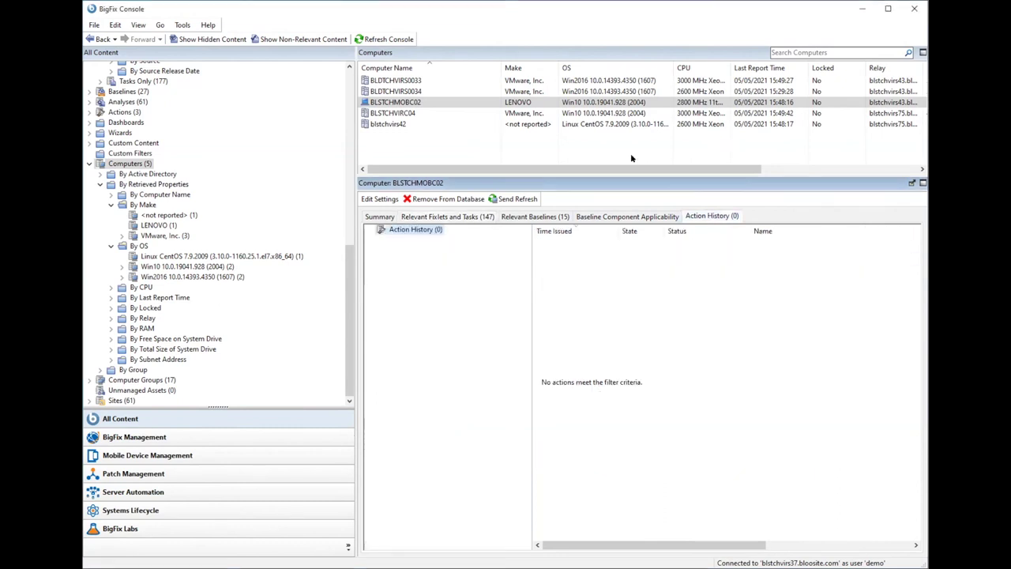
click(452, 114)
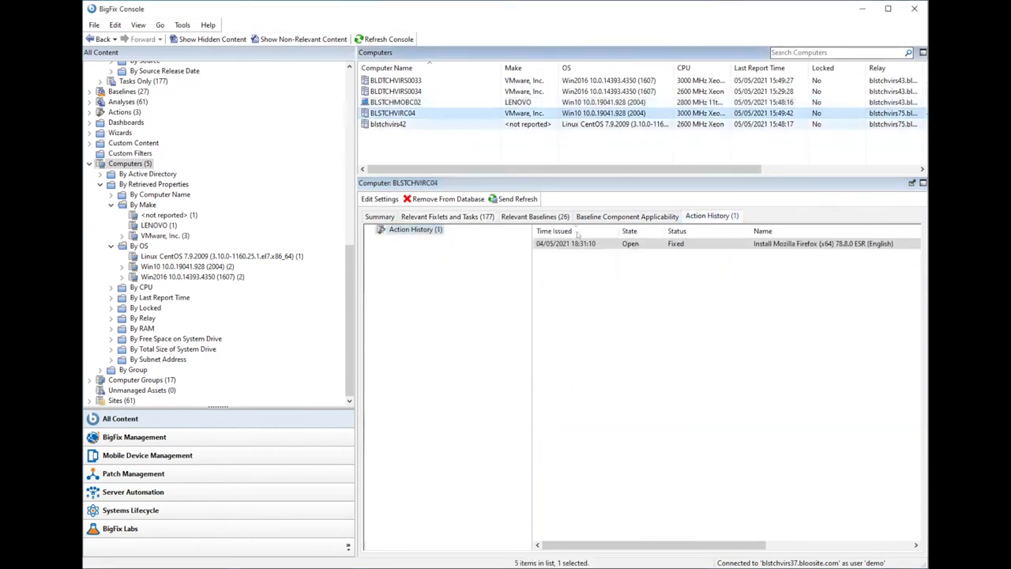
click(679, 327)
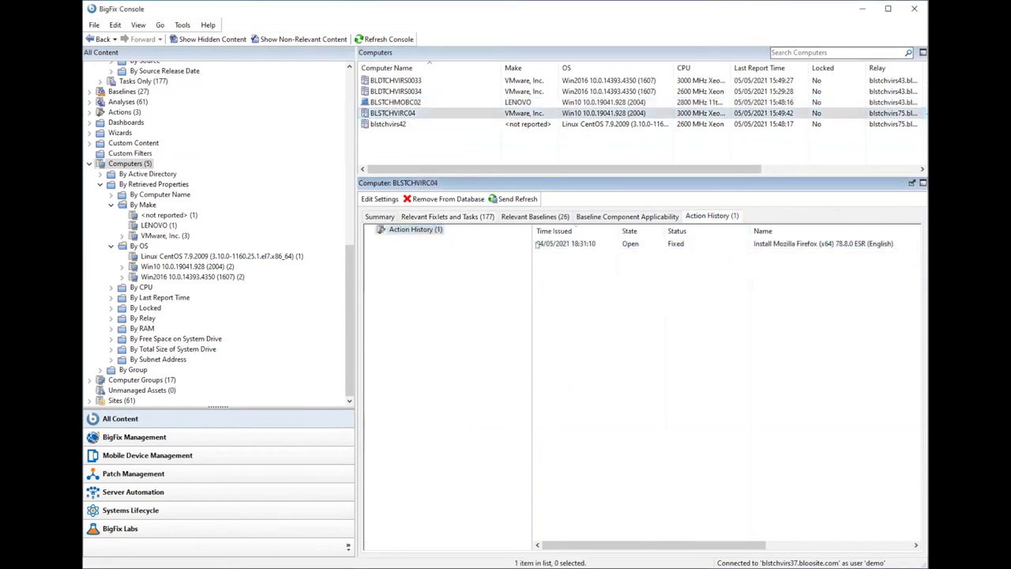
click(624, 244)
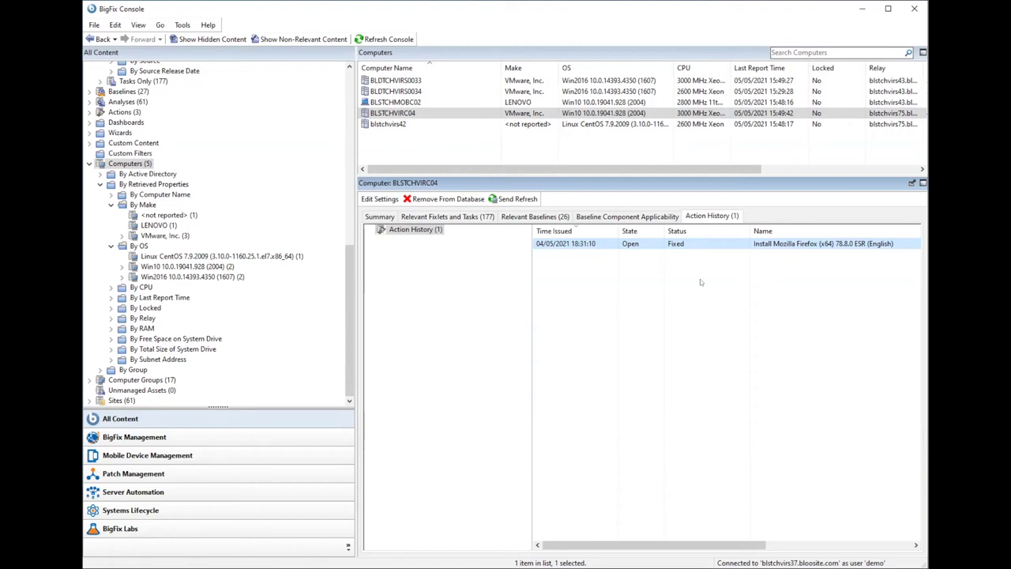
List the Patches for Windows fixlets, enlarge the fixlet list and show the details of a 4073119 side-channel mitigation fixlet.
drag(350, 320, 349, 150)
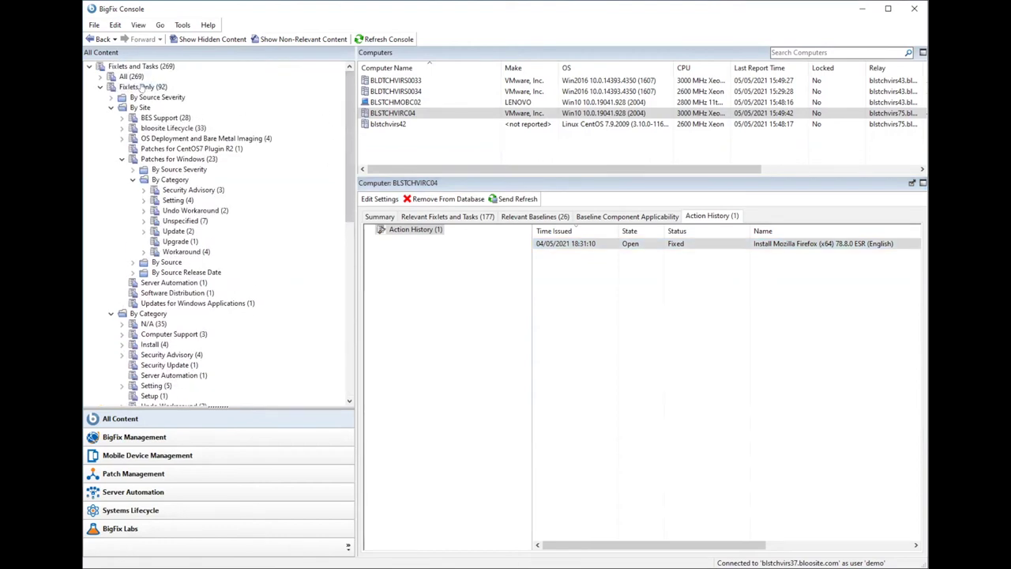
click(162, 158)
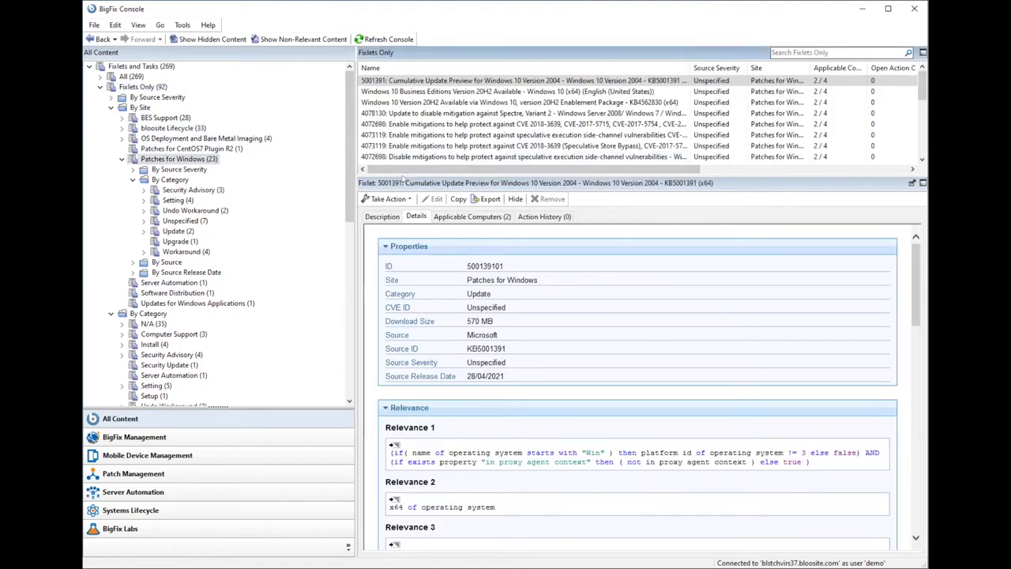
drag(385, 171, 390, 217)
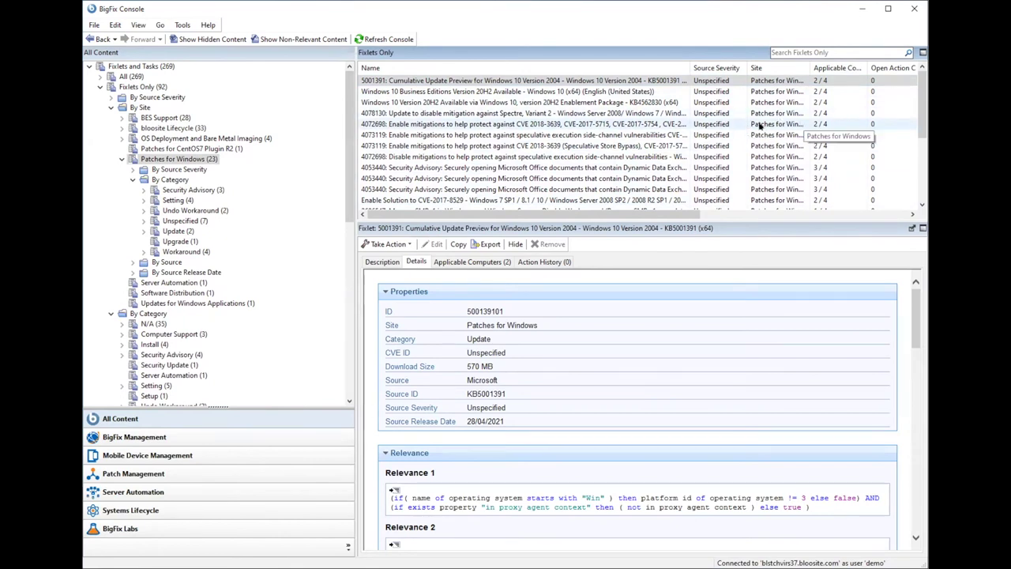
click(643, 135)
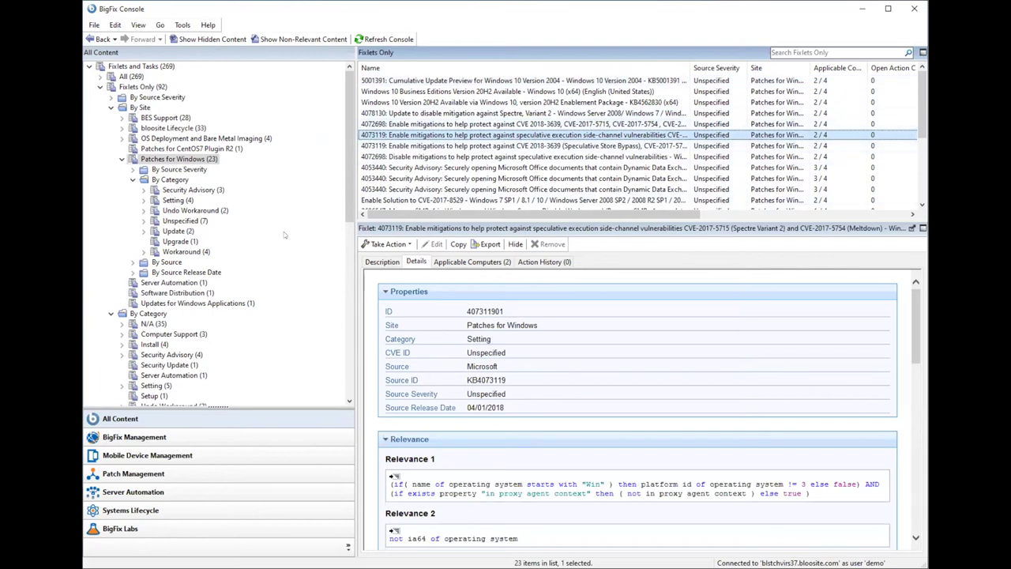
Start the Mozilla Firefox (x64) 78.10.0 ESR upgrade action, regardless of whether Firefox is running, and target BLSTCHVIRC04.
click(197, 303)
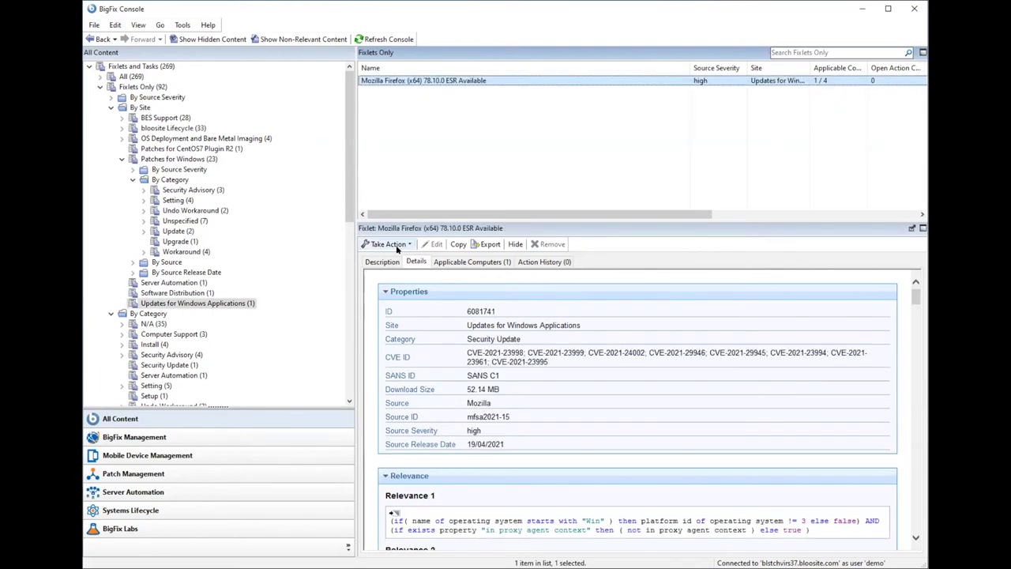
click(389, 244)
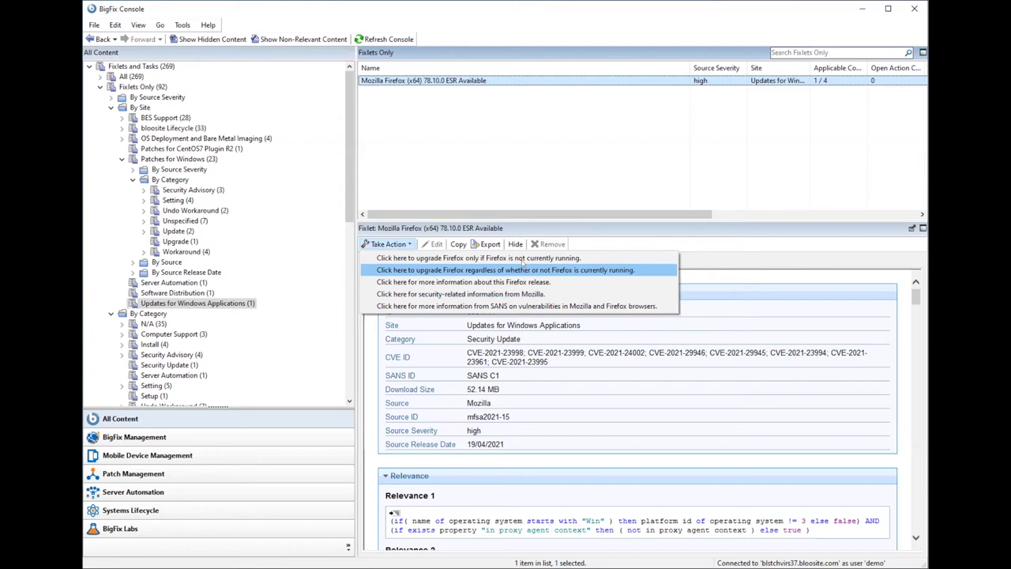
click(466, 269)
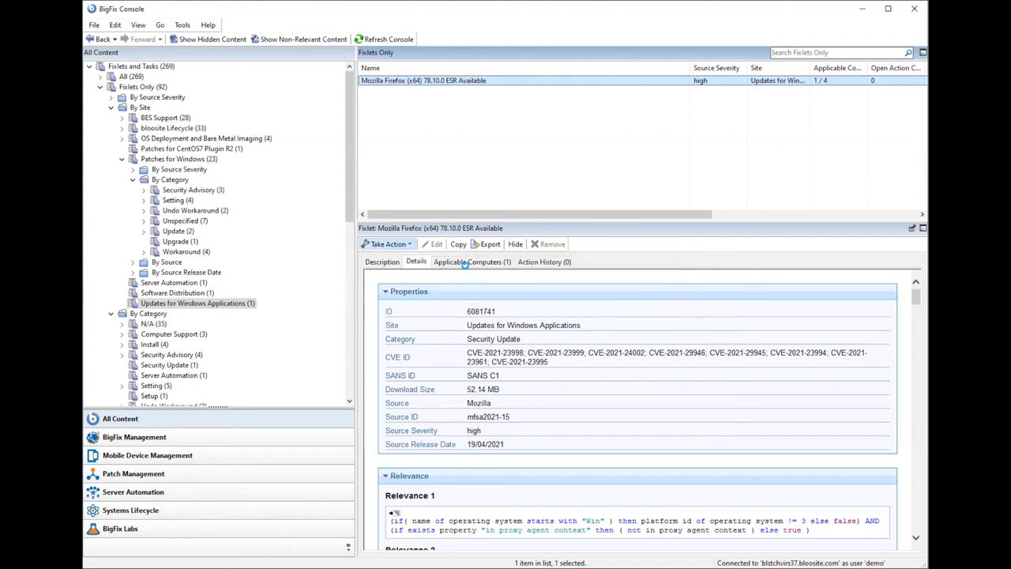
click(405, 120)
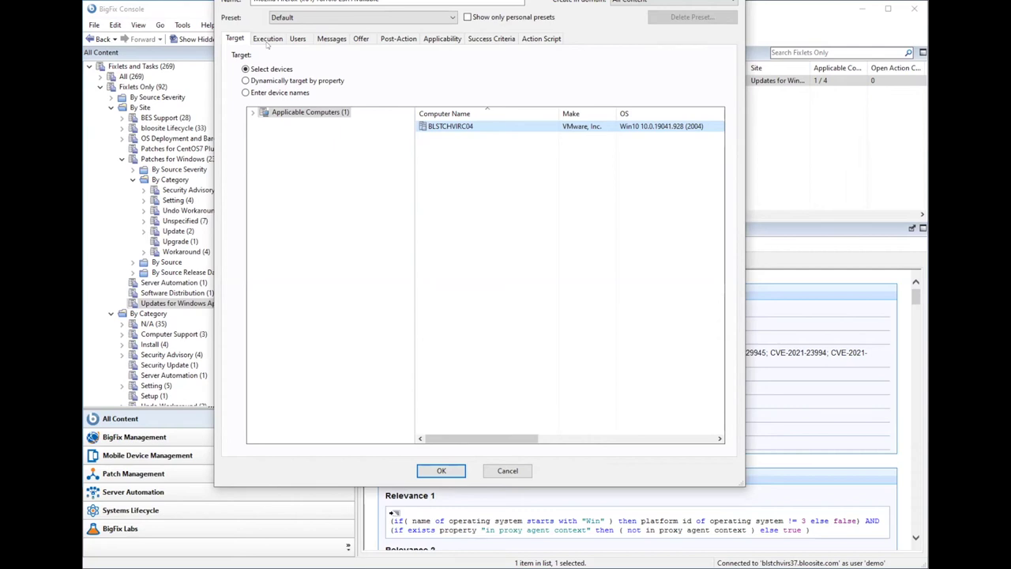
Check the action's user message options, including displaying a message before running, and issue the action.
click(331, 39)
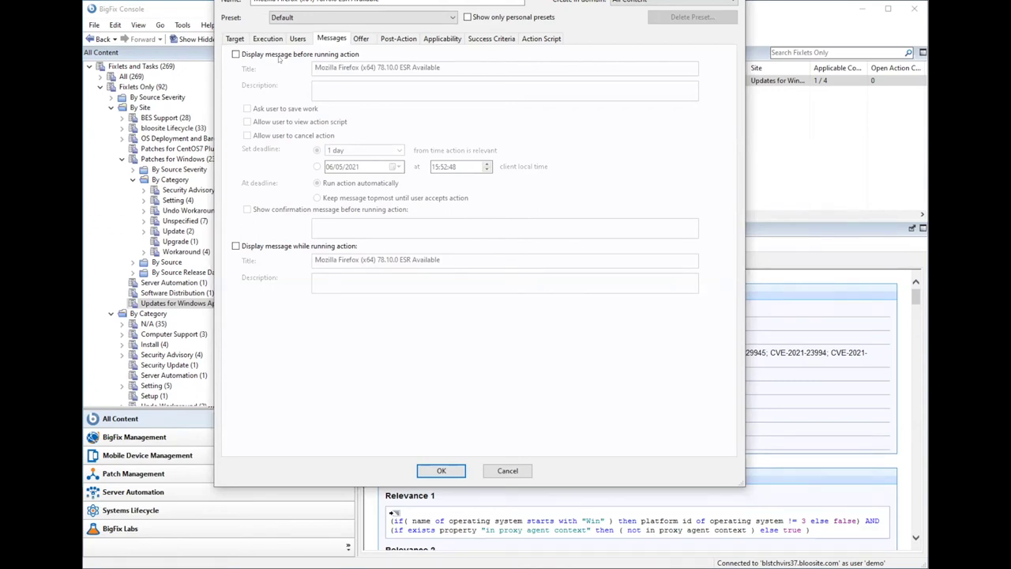
click(278, 59)
click(278, 59)
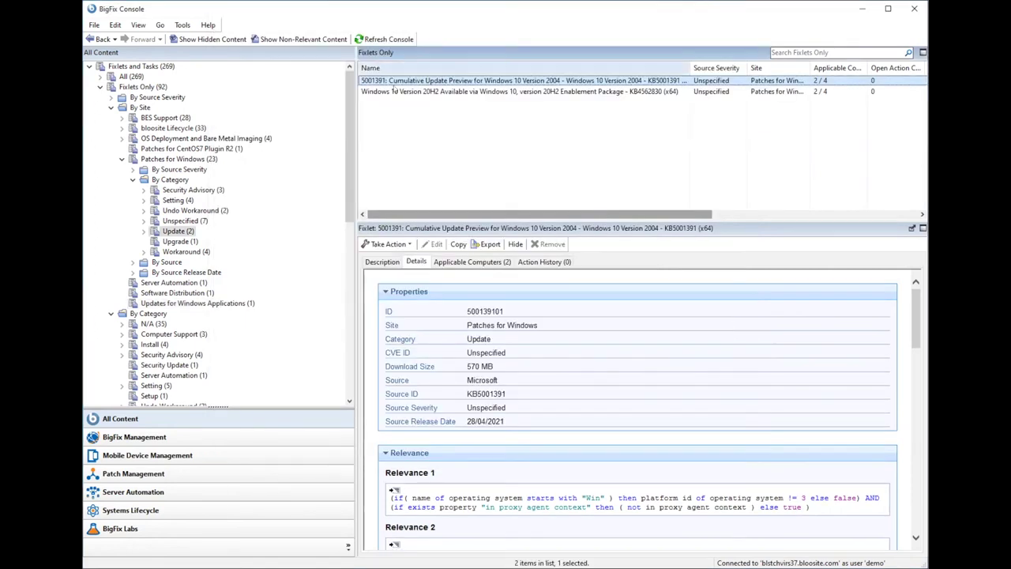
View the Windows 10 20H2 enablement package fixlet KB4562830, and check which computers the CentOS 7 Nettle security update applies to.
click(422, 91)
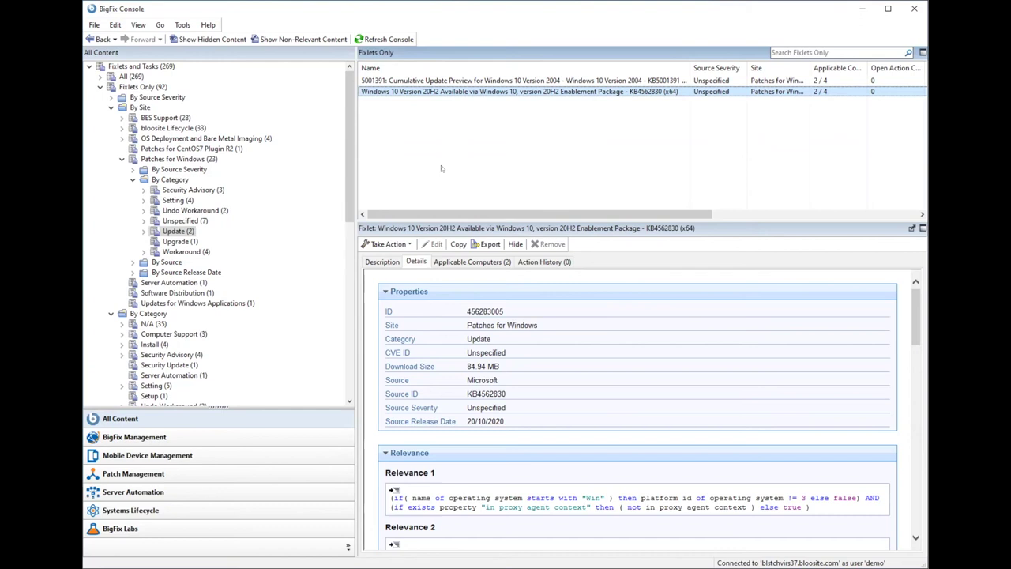
click(168, 149)
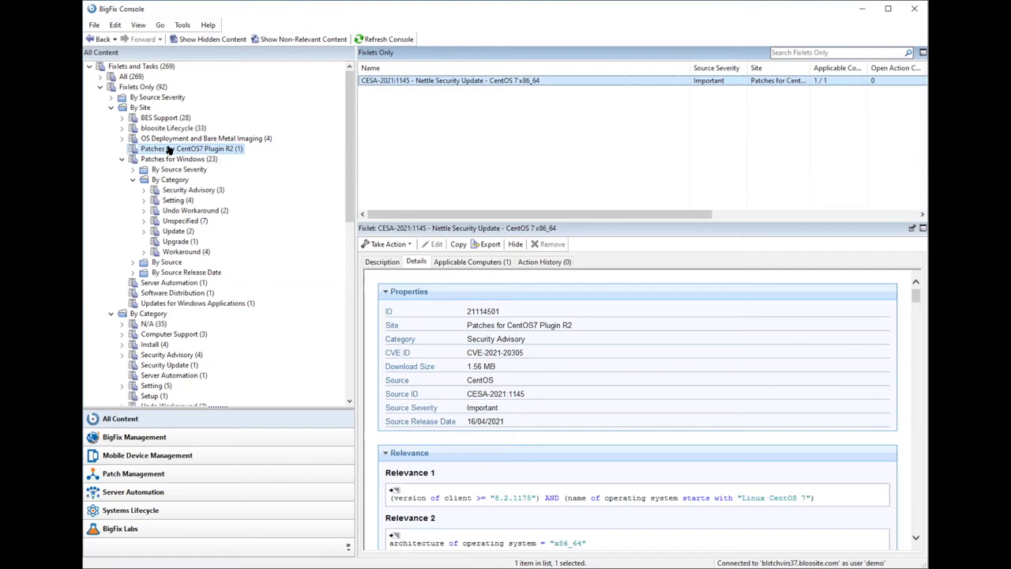
click(474, 261)
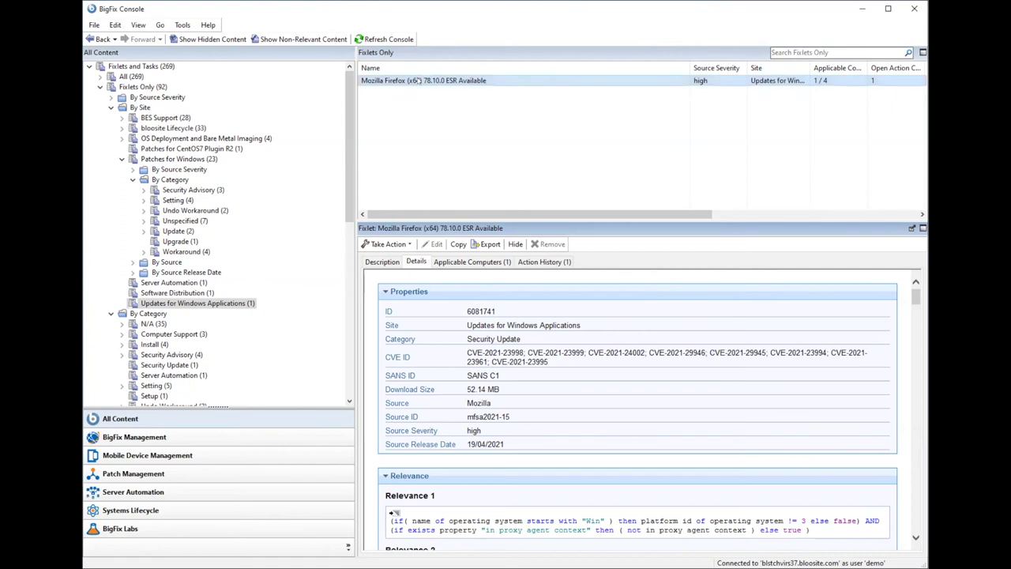
Examine the first relevance expressions of the Mozilla Firefox (x64) 78.10.0 ESR fixlet, including the Windows operating system name checks.
scroll(504, 376, down, 3)
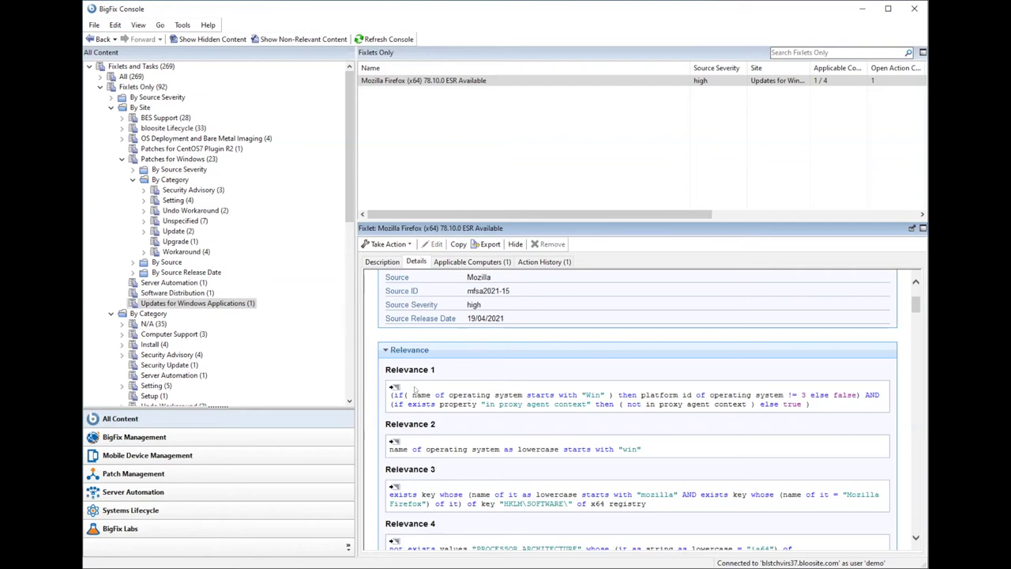
drag(403, 394, 445, 400)
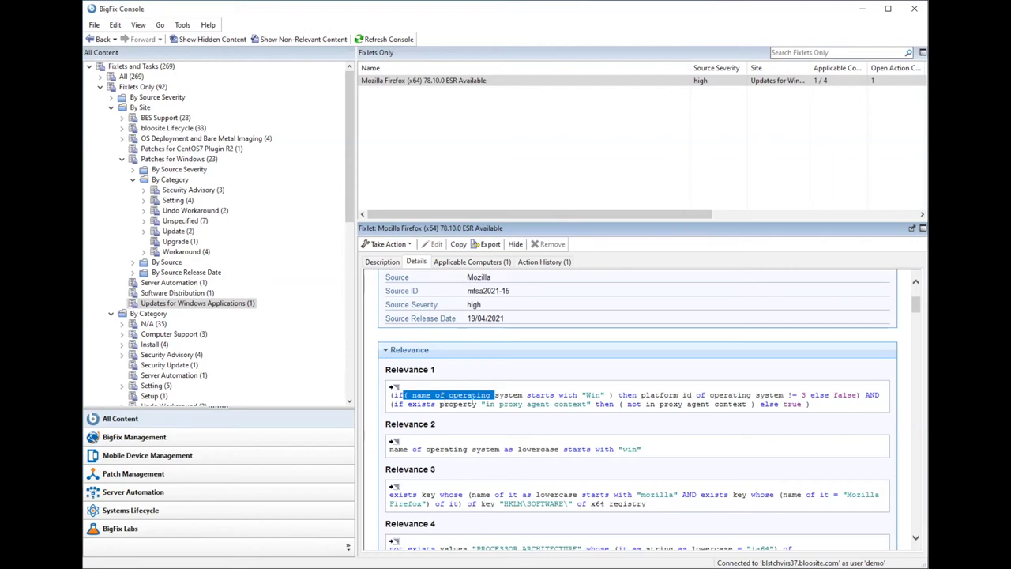
click(447, 403)
drag(390, 447, 637, 450)
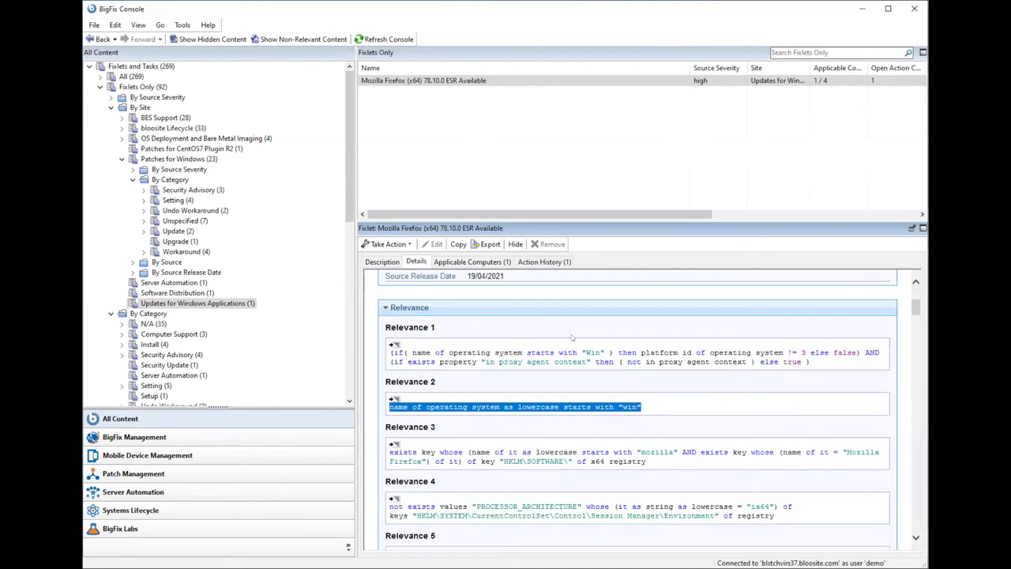
Examine the remaining relevance expressions of the Mozilla Firefox fixlet, highlighting the firefox.exe product version check against "78.10.0" in Relevance 6.
click(638, 408)
scroll(638, 408, down, 1)
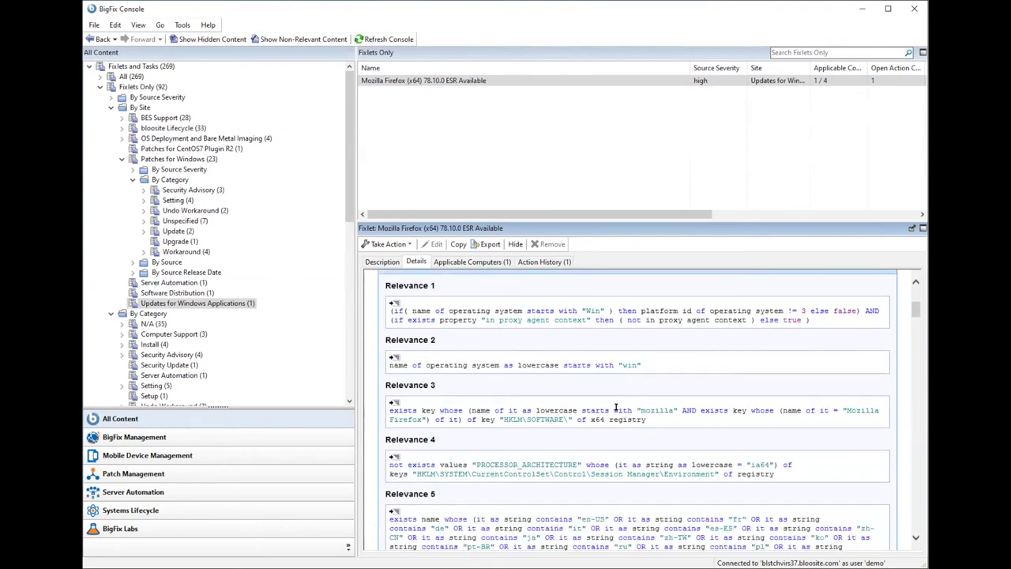
scroll(616, 416, down, 2)
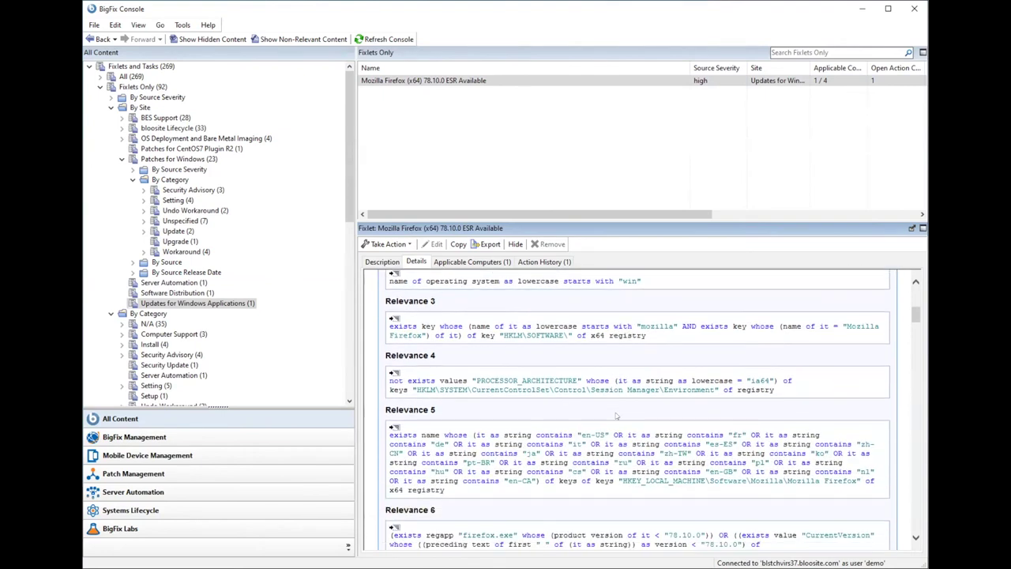
scroll(604, 403, down, 1)
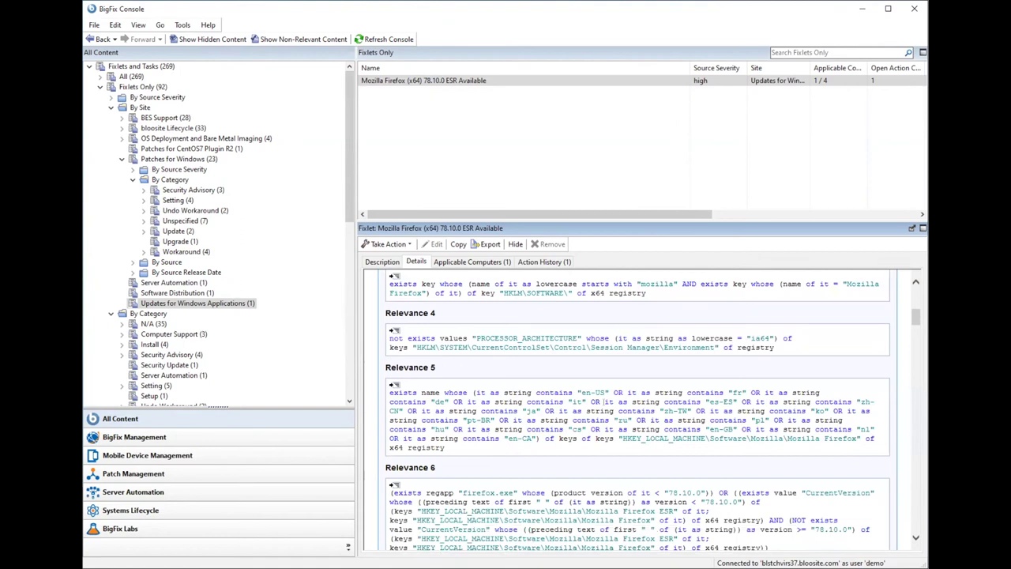
scroll(604, 402, down, 1)
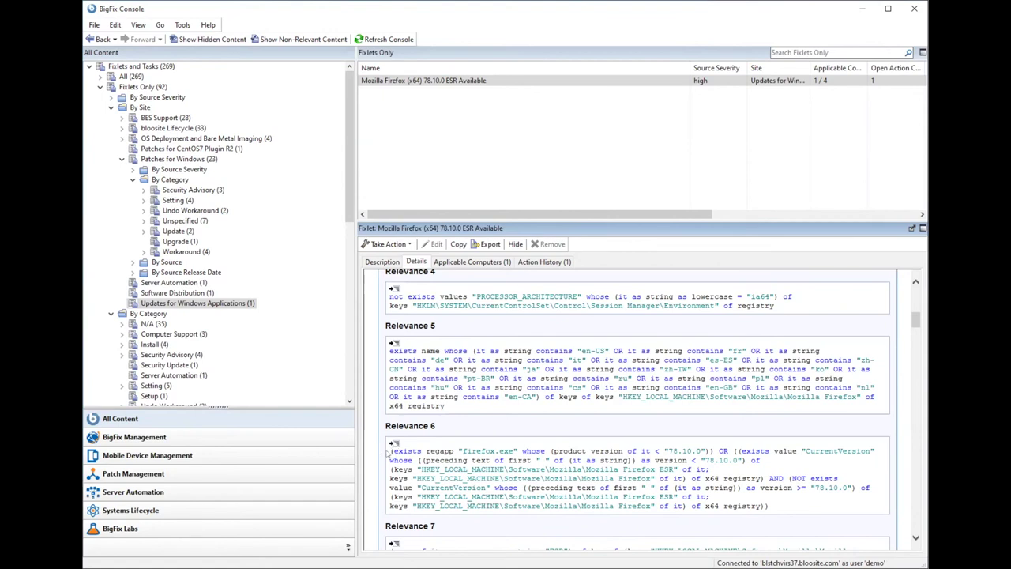
drag(388, 452, 715, 451)
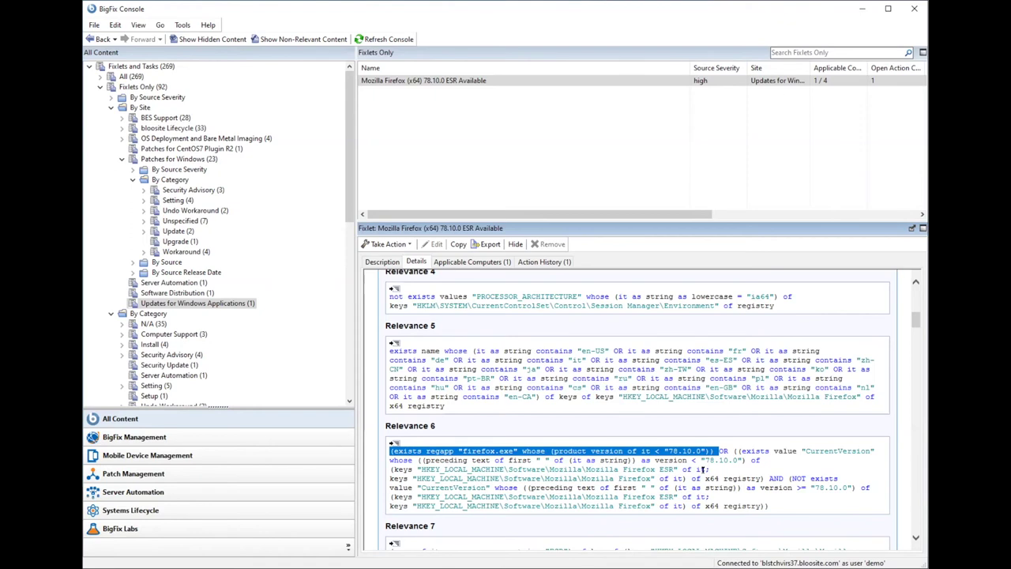
click(714, 451)
drag(718, 451, 659, 452)
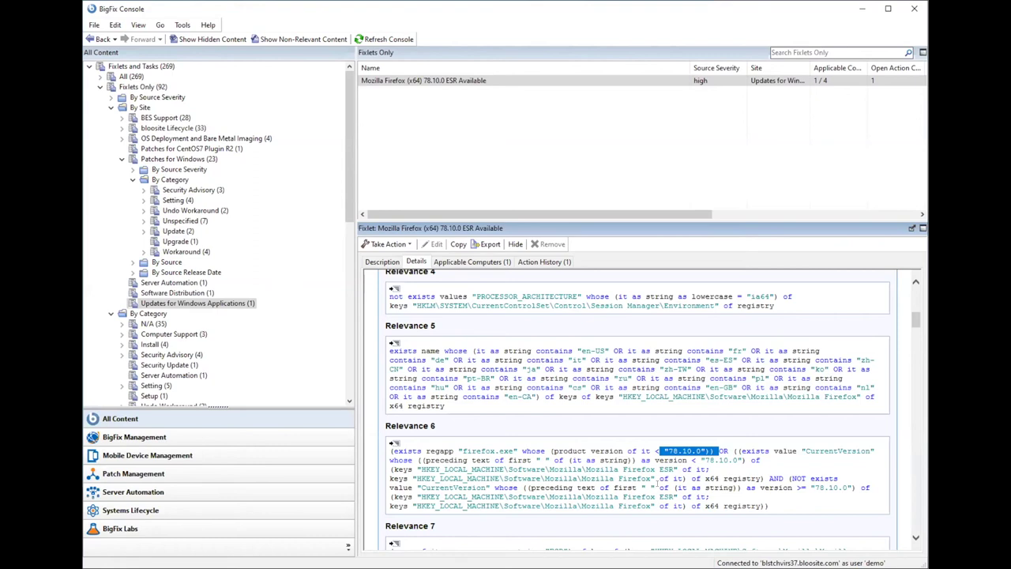
scroll(577, 396, down, 5)
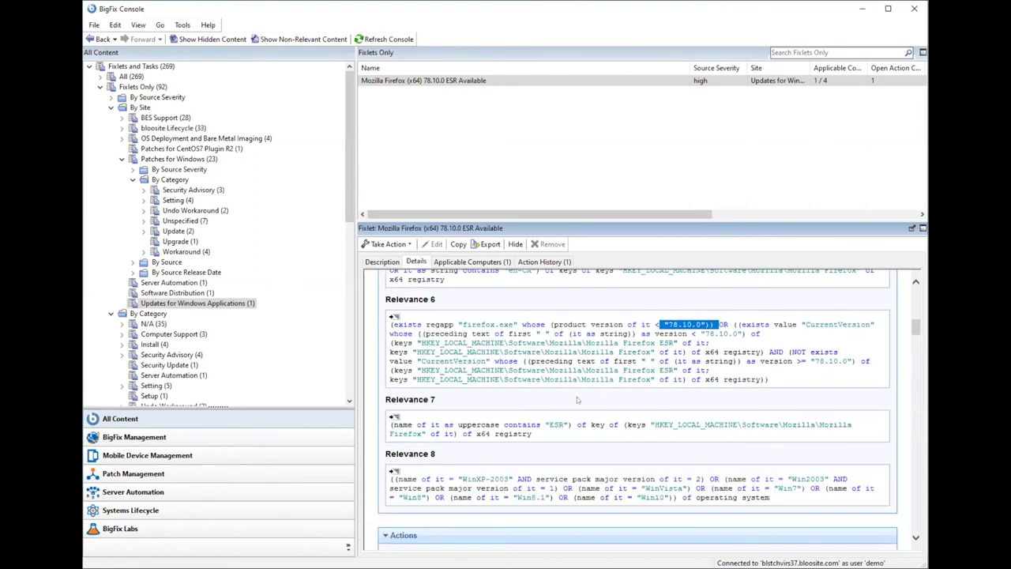
Examine the start of the Action1 script, highlighting the "en-US" condition, its Firefox_Setup_78.10.0esr.exe prefetch item and the "fr" condition.
scroll(576, 396, down, 5)
scroll(692, 310, up, 1)
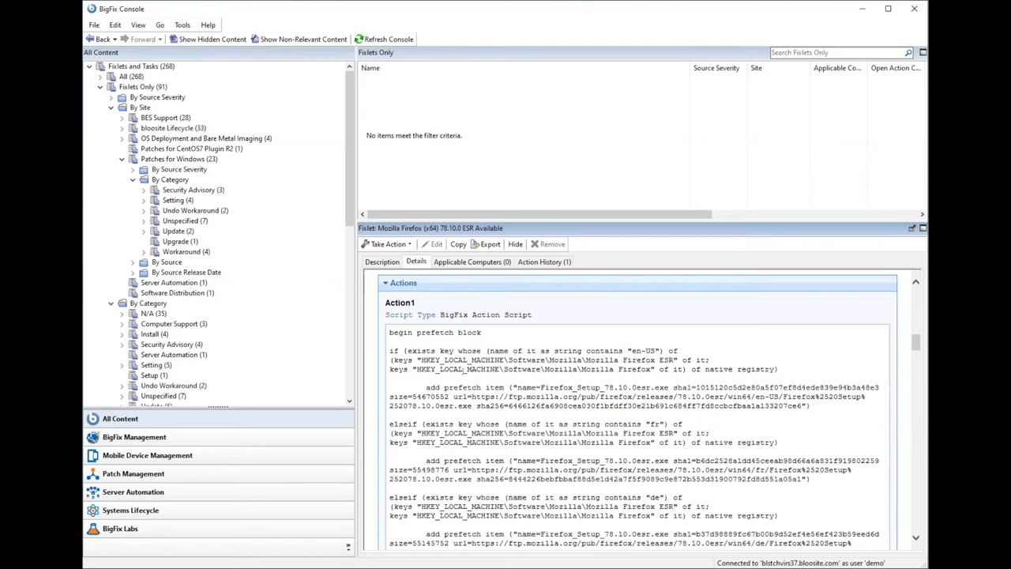
drag(425, 387, 650, 388)
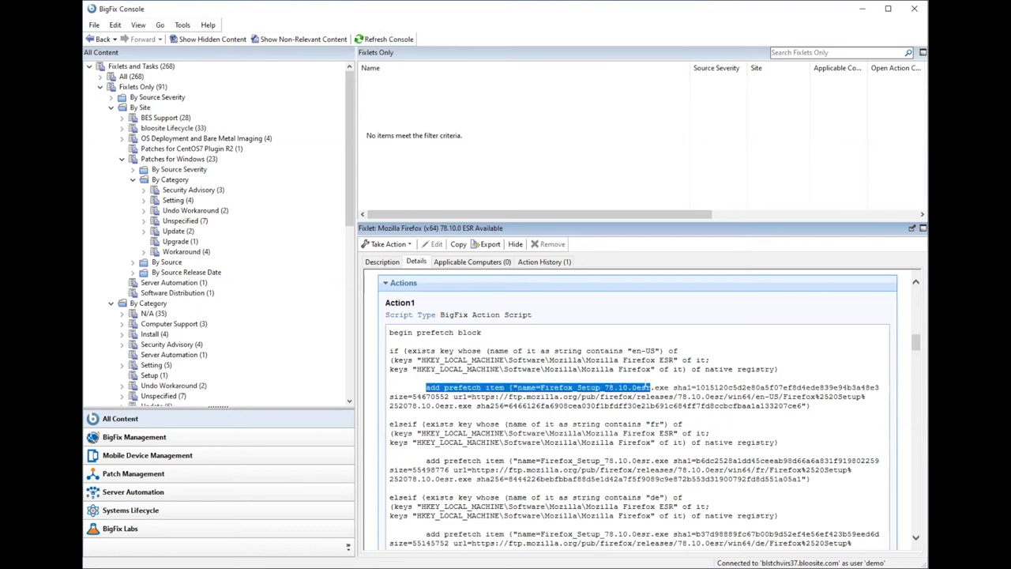
click(526, 389)
drag(390, 351, 709, 361)
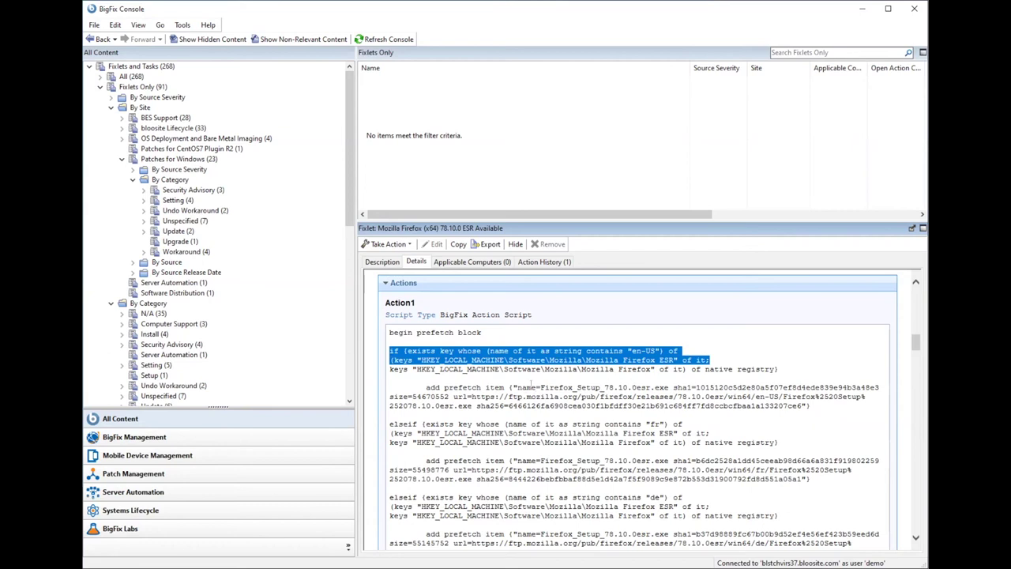
click(523, 383)
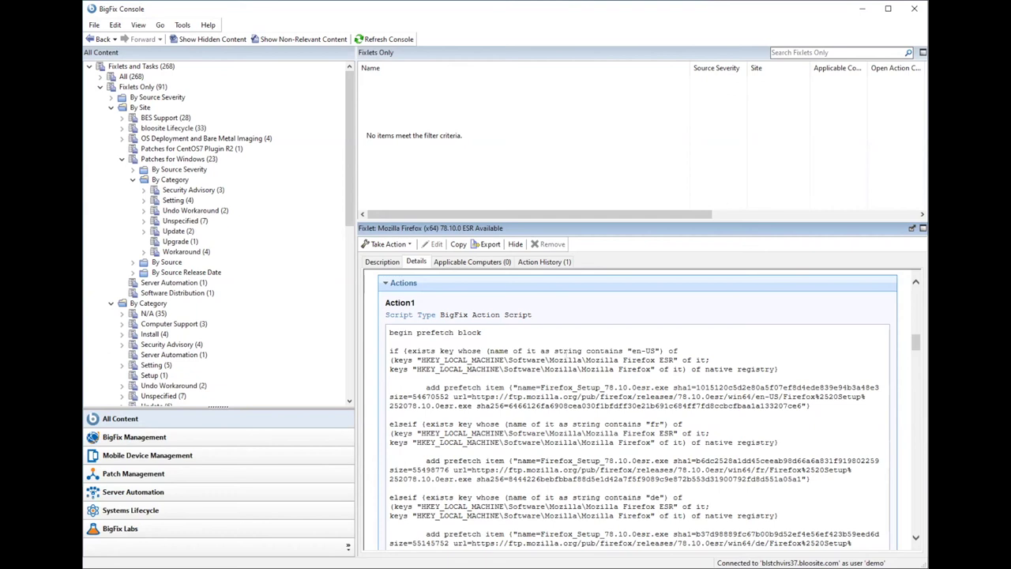
drag(387, 350, 668, 351)
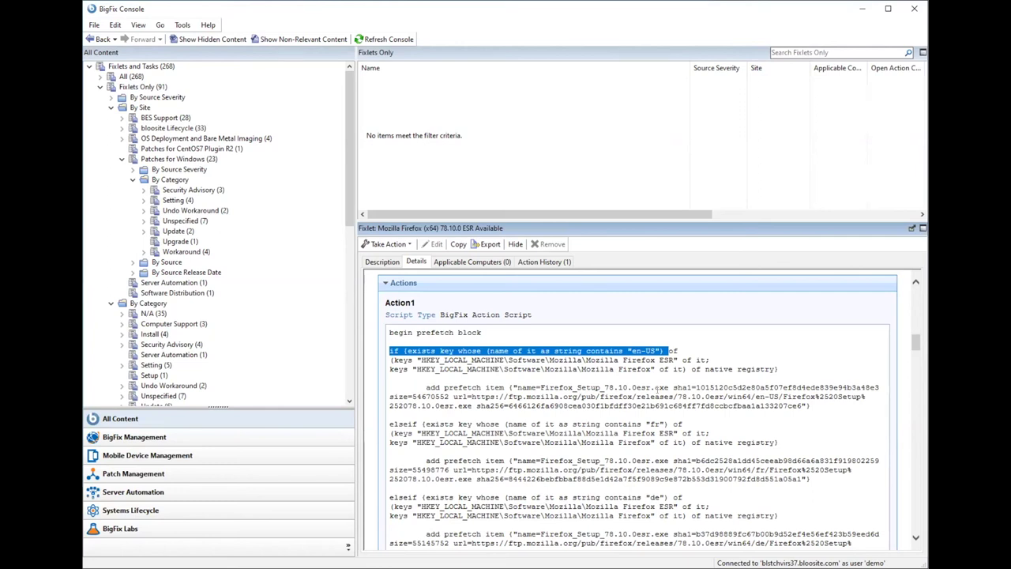
click(647, 423)
double_click(653, 423)
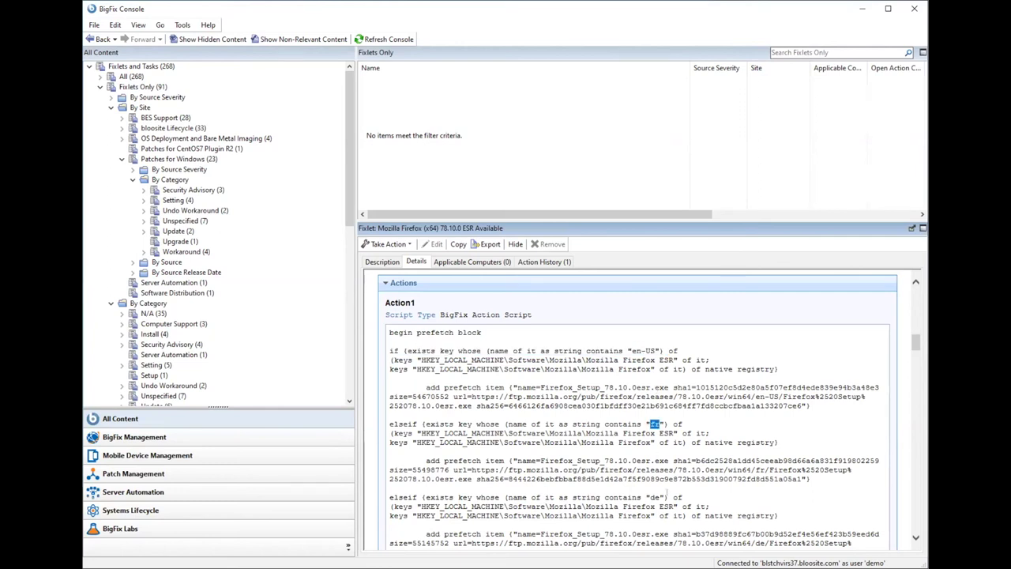
Examine the "de" branch of the Action1 script with its prefetch item and the remaining language branches through the end of the prefetch block.
click(649, 497)
drag(658, 496, 676, 498)
drag(417, 506, 568, 538)
scroll(616, 426, down, 5)
drag(644, 357, 810, 410)
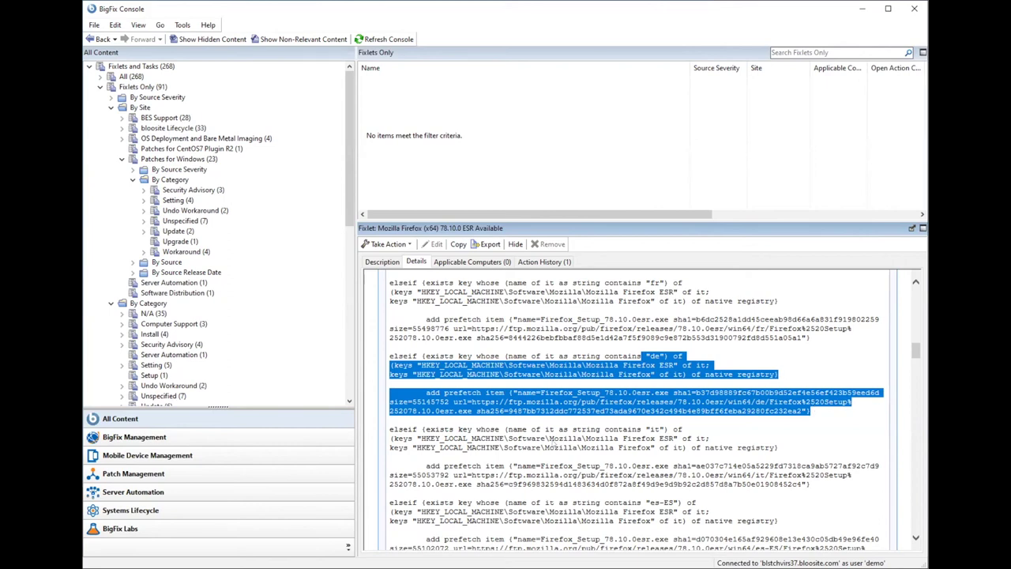
click(604, 408)
scroll(522, 414, down, 10)
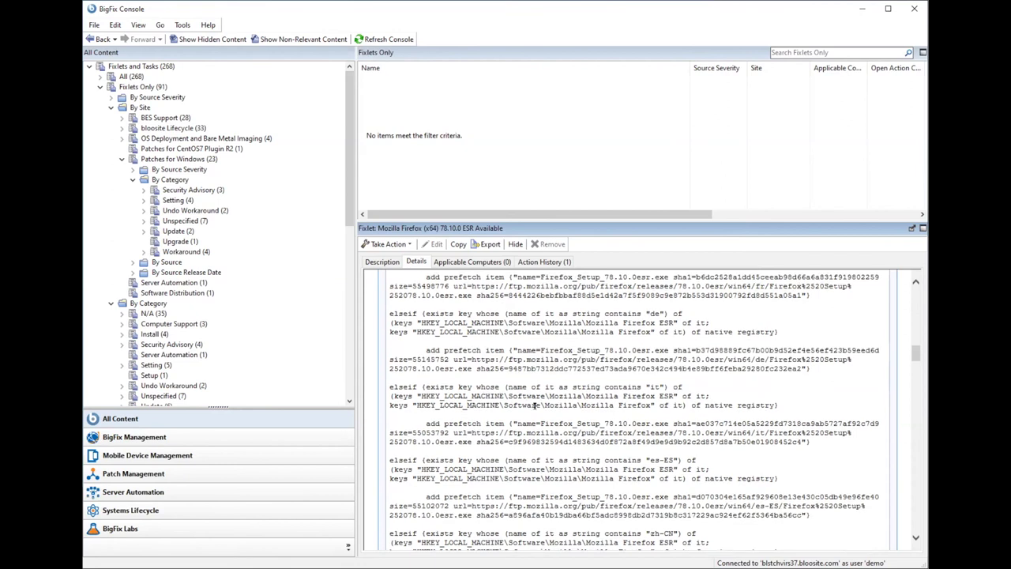
scroll(522, 414, down, 10)
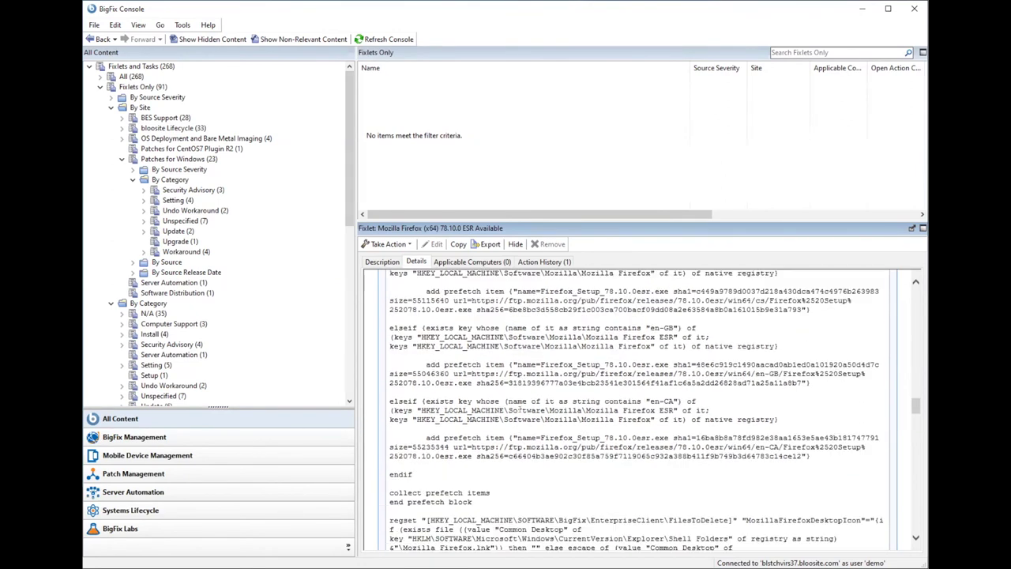
Examine the wait command in the Action1 script that runs Firefox_Setup_78.10.0esr.exe with -ms -ira -hideBanner -cleanUpOnUpgrade.
scroll(521, 412, up, 3)
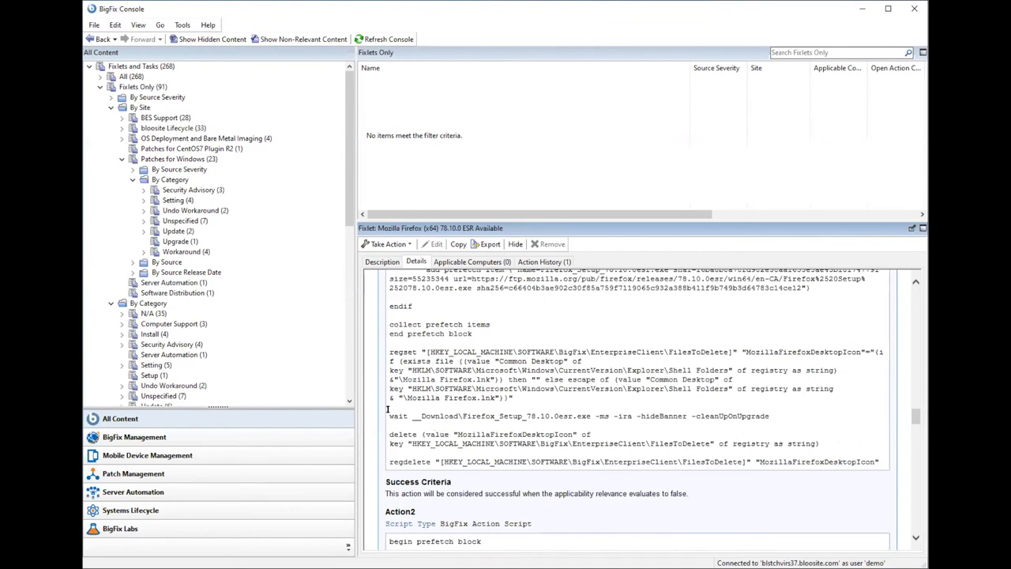
drag(389, 416, 662, 415)
click(755, 407)
drag(782, 406, 784, 417)
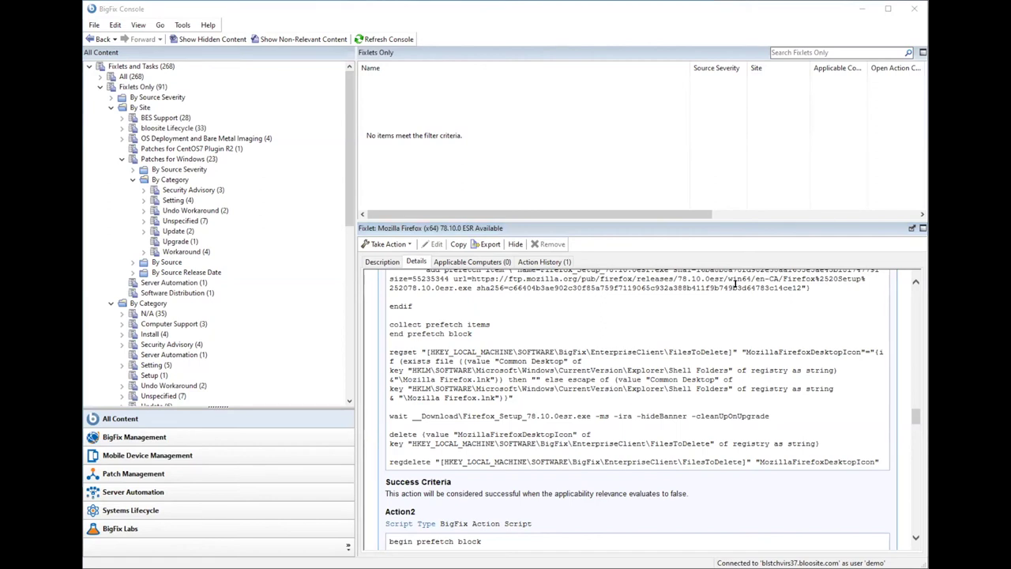
Search all fixlets and tasks for "insta chr", review the Install Google Chrome 90.0.4430.93 fixlet's details and check its applicable computers.
click(452, 353)
scroll(451, 354, up, 3)
drag(444, 354, 564, 381)
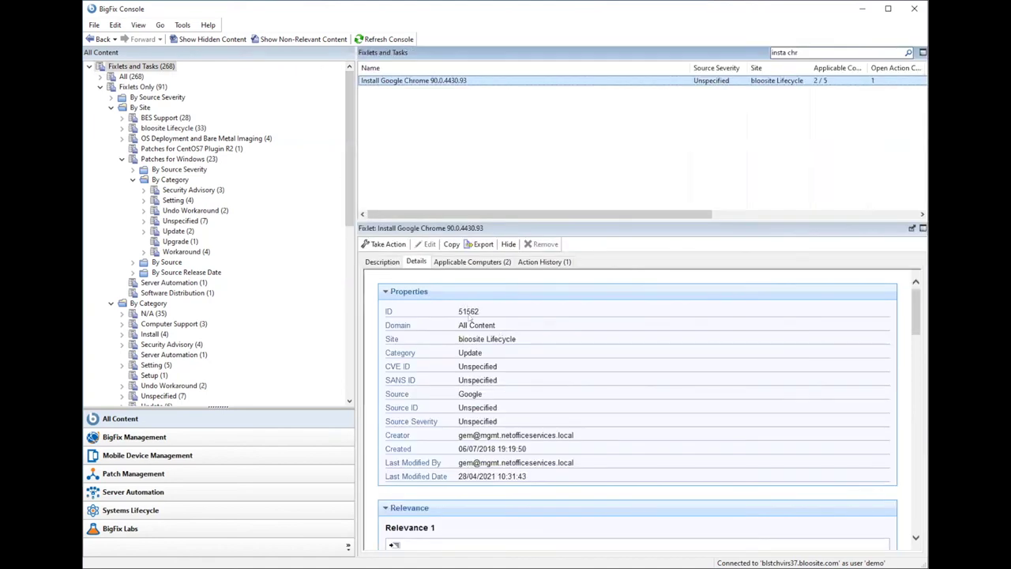
click(459, 263)
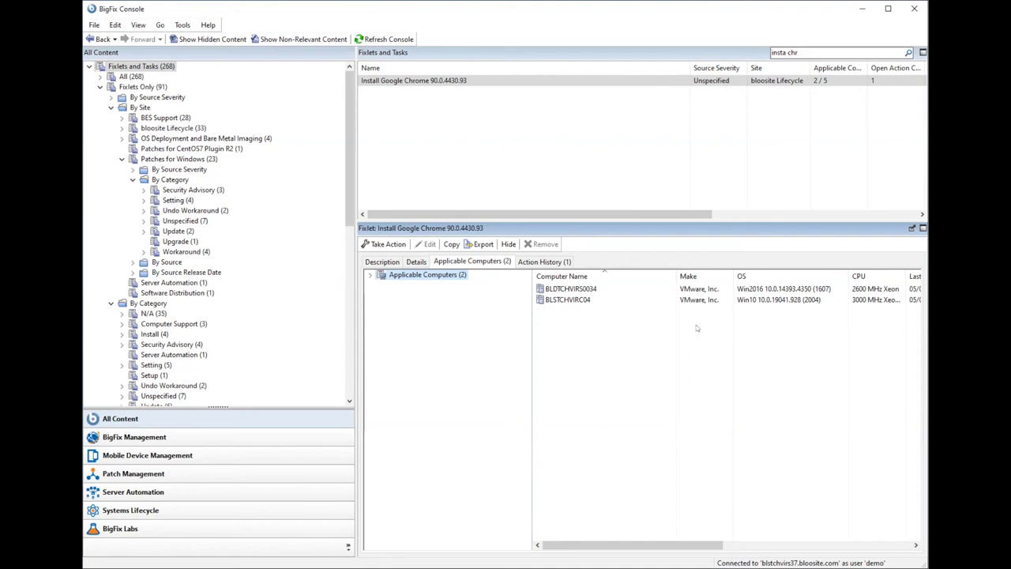
click(610, 301)
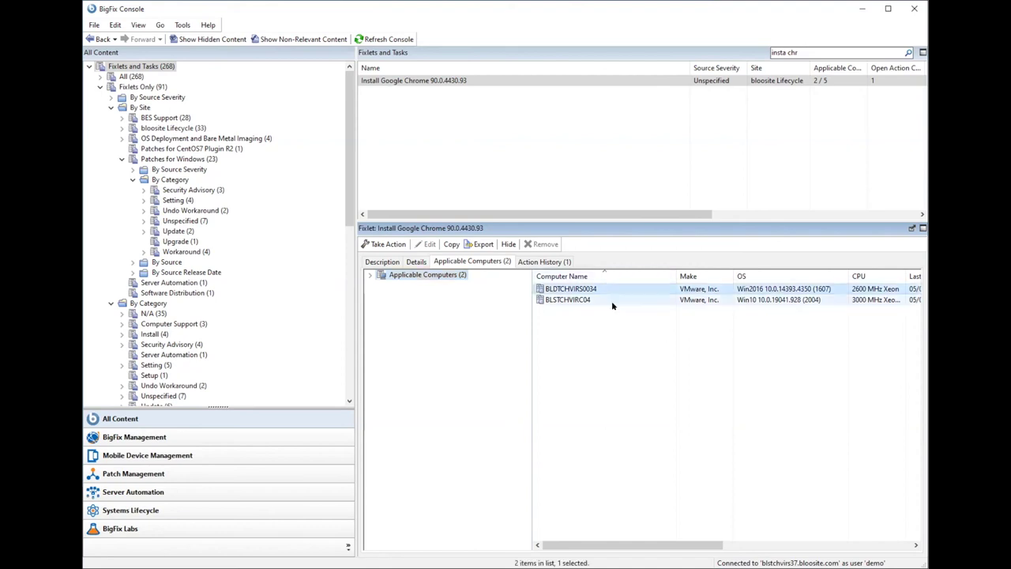